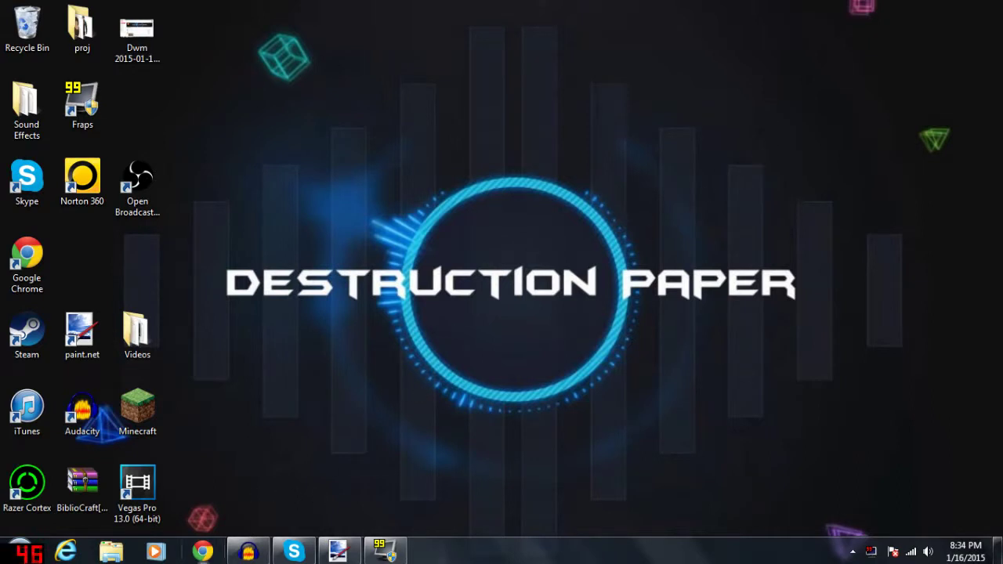
{"action": "left_click", "coordinate": [203, 552]}
{"action": "type", "text": "www.scottgame.com"}
{"action": "key", "text": "BackSpace"}
{"action": "key", "text": "BackSpace"}
{"action": "key", "text": "BackSpace"}
{"action": "key", "text": "BackSpace"}
{"action": "type", "text": "sc"}
{"action": "key", "text": "BackSpace"}
{"action": "type", "text": "."}
{"action": "key", "text": "Return"}
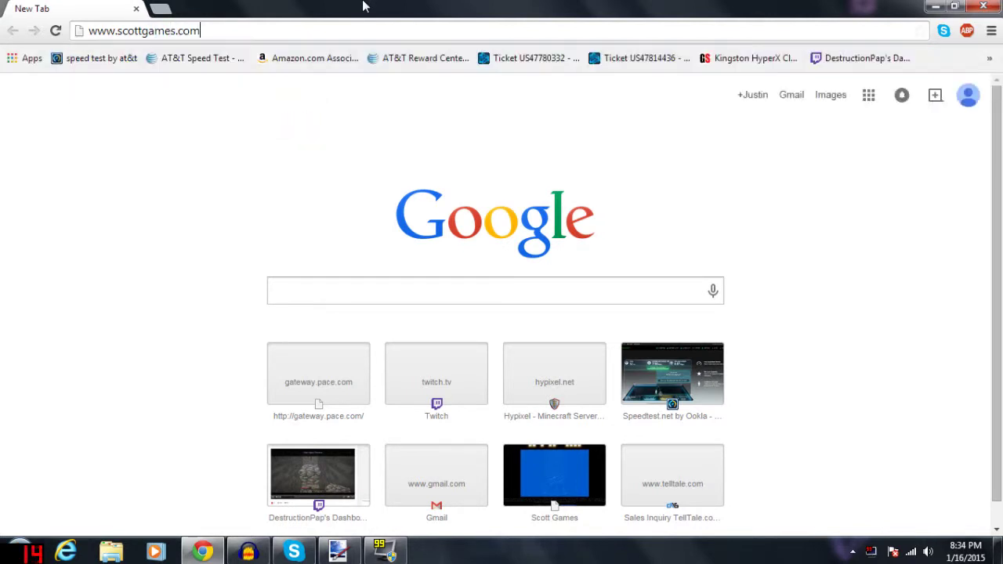
{"action": "scroll", "coordinate": [562, 230], "scroll_direction": "down", "scroll_amount": 2}
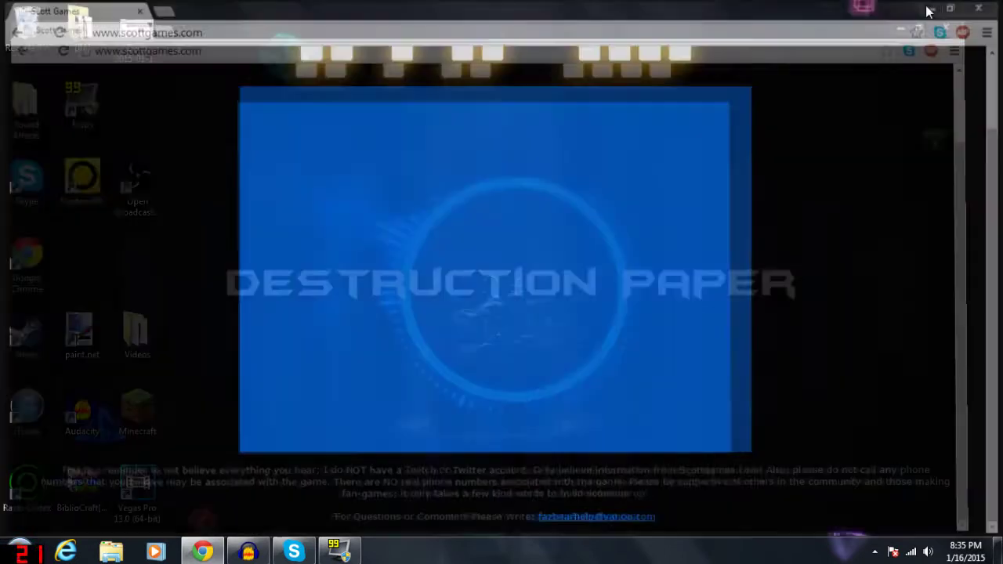
{"action": "double_click", "coordinate": [102, 317]}
Paste the teaser image onto a new canvas and bring up Brightness / Contrast
{"action": "left_click", "coordinate": [311, 56]}
{"action": "left_click", "coordinate": [359, 33]}
{"action": "left_click", "coordinate": [374, 82]}
{"action": "left_click_drag", "start_coordinate": [473, 212], "coordinate": [594, 467]}
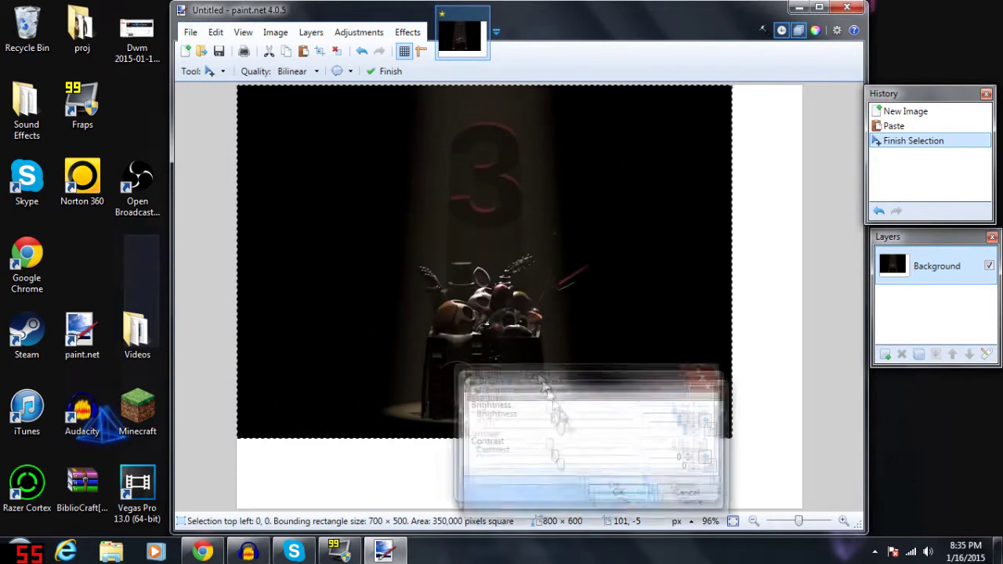
Move the dialog aside and raise brightness to 84 and contrast to 61
{"action": "mouse_move", "coordinate": [627, 475]}
{"action": "left_mouse_down"}
{"action": "mouse_move", "coordinate": [768, 202]}
{"action": "mouse_move", "coordinate": [765, 230]}
{"action": "mouse_move", "coordinate": [805, 233]}
{"action": "mouse_move", "coordinate": [775, 246]}
{"action": "left_mouse_up"}
{"action": "left_click_drag", "start_coordinate": [737, 190], "coordinate": [846, 203]}
{"action": "mouse_move", "coordinate": [854, 282]}
{"action": "left_mouse_down"}
{"action": "mouse_move", "coordinate": [838, 280]}
{"action": "mouse_move", "coordinate": [856, 283]}
{"action": "left_mouse_up"}
{"action": "left_click_drag", "start_coordinate": [884, 244], "coordinate": [888, 243]}
{"action": "left_click_drag", "start_coordinate": [860, 284], "coordinate": [873, 285]}
Push the brightness up to 100 and the contrast to 74
{"action": "left_click_drag", "start_coordinate": [887, 242], "coordinate": [898, 242]}
{"action": "left_click_drag", "start_coordinate": [871, 280], "coordinate": [891, 280]}
{"action": "left_click_drag", "start_coordinate": [899, 243], "coordinate": [915, 243]}
{"action": "left_click_drag", "start_coordinate": [892, 281], "coordinate": [900, 281]}
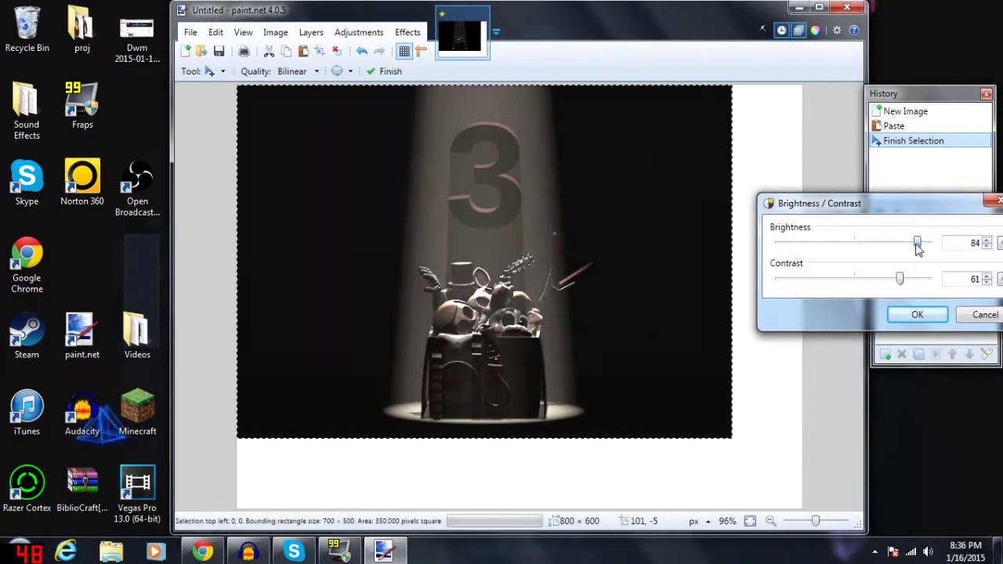
{"action": "left_click_drag", "start_coordinate": [915, 243], "coordinate": [924, 243]}
{"action": "left_click_drag", "start_coordinate": [901, 280], "coordinate": [907, 281]}
{"action": "left_click_drag", "start_coordinate": [926, 243], "coordinate": [932, 243]}
{"action": "mouse_move", "coordinate": [908, 280]}
{"action": "left_mouse_down"}
{"action": "mouse_move", "coordinate": [917, 280]}
{"action": "mouse_move", "coordinate": [896, 279]}
{"action": "mouse_move", "coordinate": [910, 280]}
{"action": "left_mouse_up"}
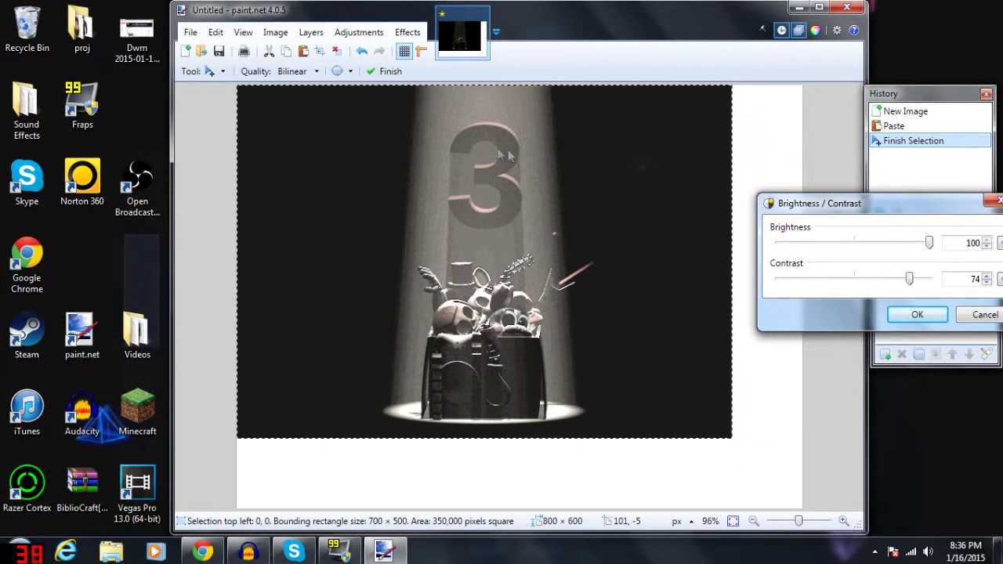
Move the dialog off the spotlit figures and apply the brightness/contrast changes
{"action": "mouse_move", "coordinate": [811, 204]}
{"action": "left_mouse_down"}
{"action": "mouse_move", "coordinate": [815, 331]}
{"action": "mouse_move", "coordinate": [921, 259]}
{"action": "left_mouse_up"}
{"action": "left_click_drag", "start_coordinate": [822, 266], "coordinate": [676, 335]}
{"action": "left_click_drag", "start_coordinate": [823, 328], "coordinate": [863, 290]}
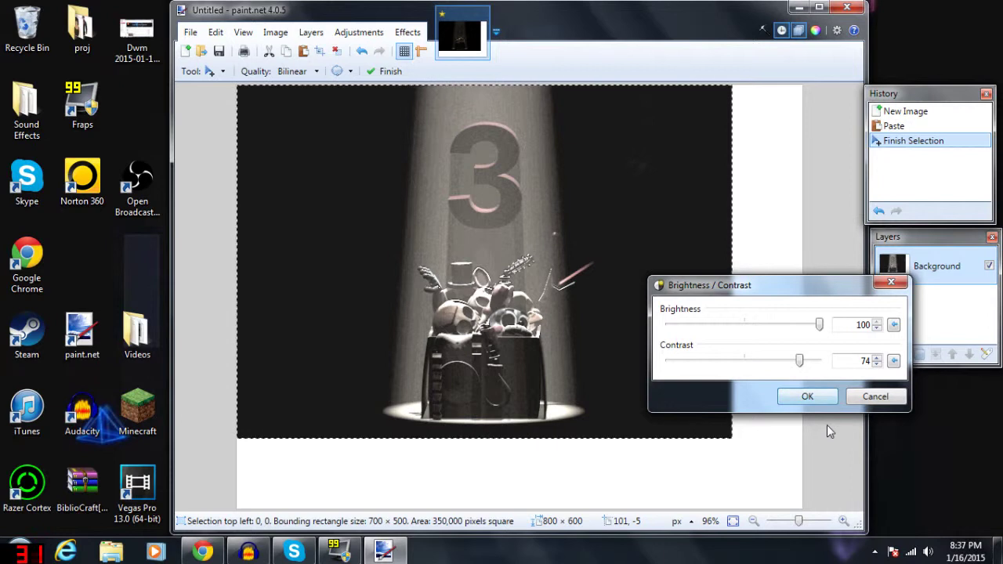
{"action": "left_click", "coordinate": [811, 398]}
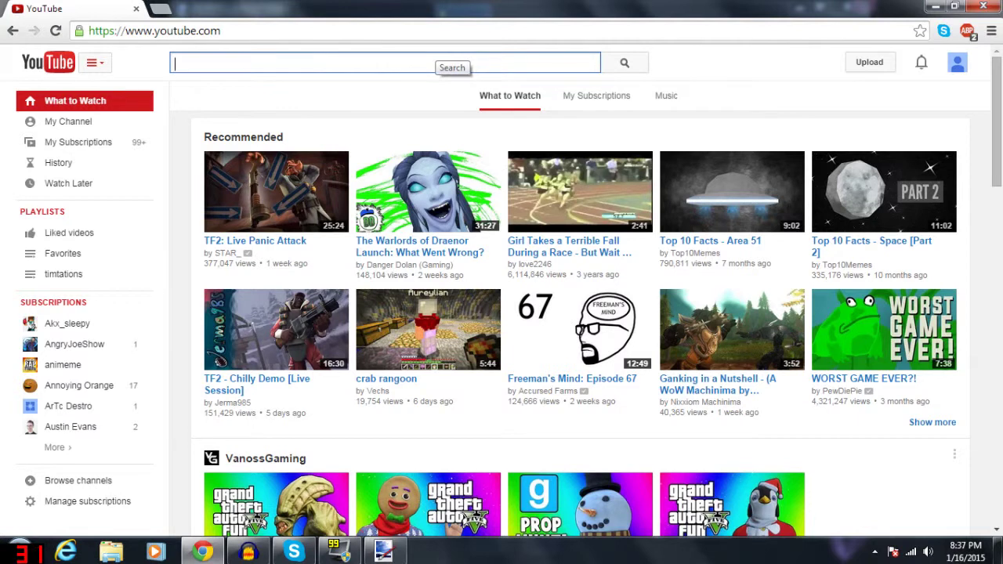
Enter "five nights at freddy's 3 trailer" into YouTube's search box
{"action": "type", "text": "five nights at freddy's 3 tr"}
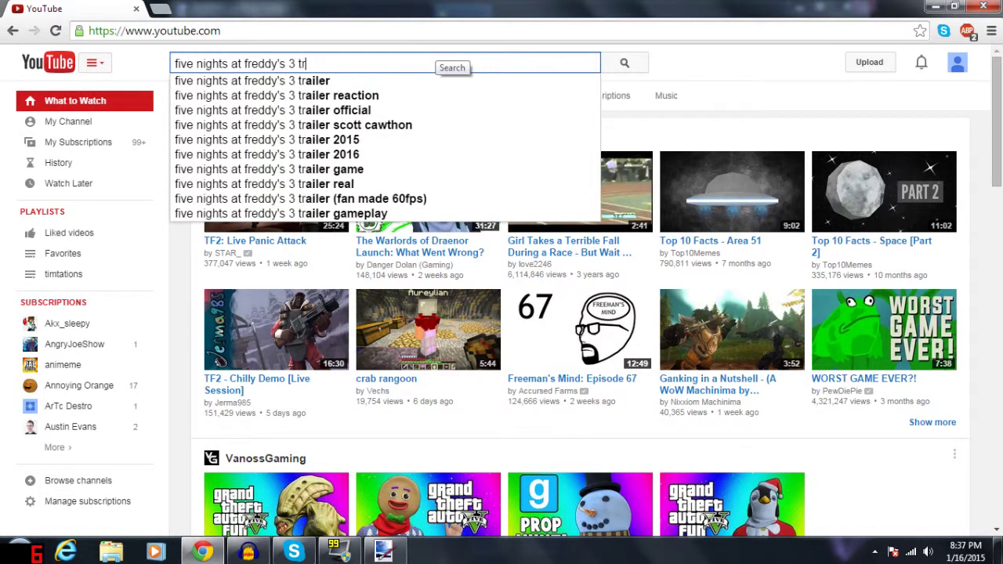
{"action": "type", "text": "ailer"}
Submit the FNAF 3 trailer search and scroll through the results
{"action": "key", "text": "Return"}
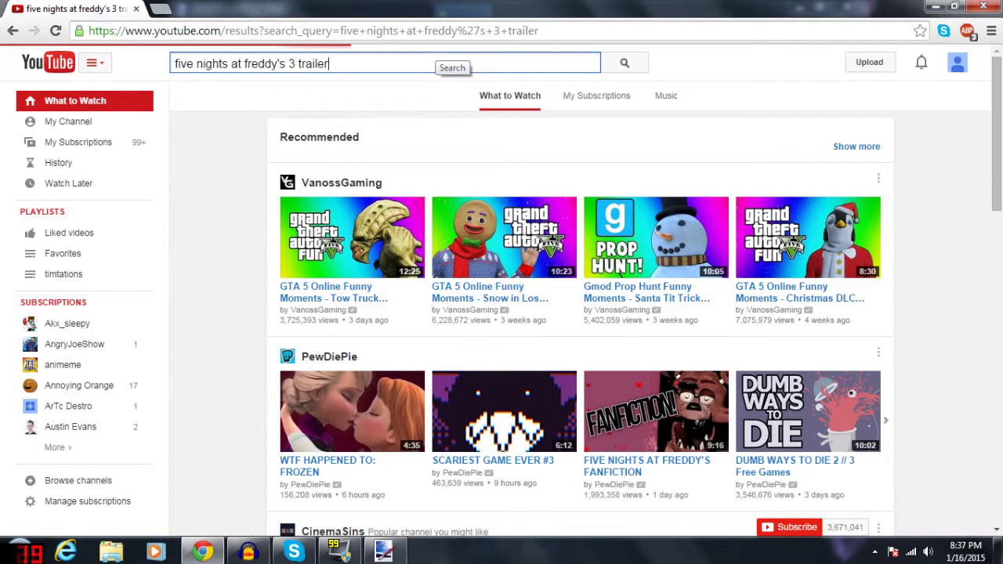
{"action": "scroll", "coordinate": [335, 343], "scroll_direction": "down", "scroll_amount": 2}
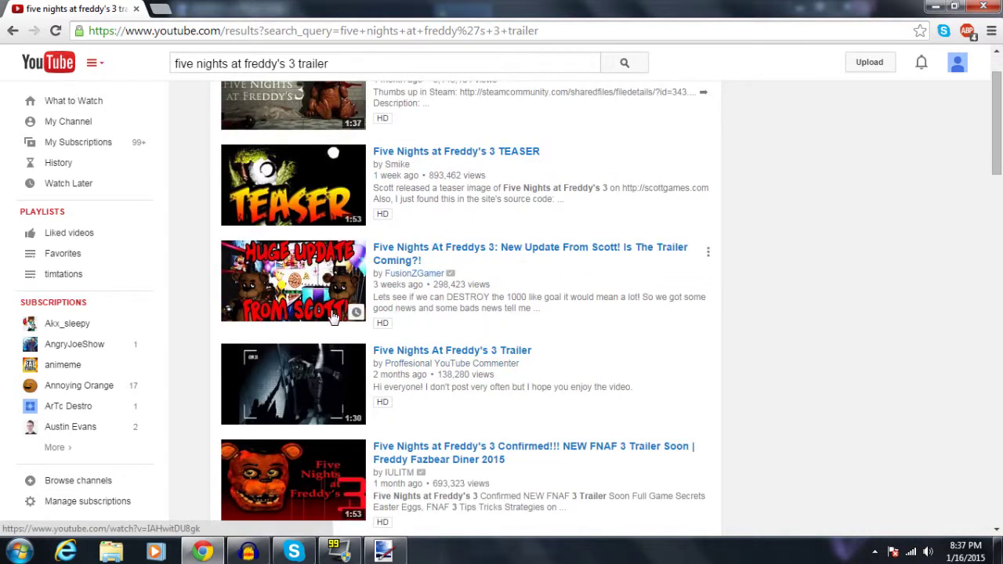
{"action": "scroll", "coordinate": [333, 313], "scroll_direction": "down", "scroll_amount": 2}
{"action": "scroll", "coordinate": [333, 316], "scroll_direction": "down", "scroll_amount": 6}
{"action": "scroll", "coordinate": [334, 316], "scroll_direction": "up", "scroll_amount": 4}
{"action": "scroll", "coordinate": [335, 329], "scroll_direction": "up", "scroll_amount": 4}
{"action": "scroll", "coordinate": [371, 364], "scroll_direction": "up", "scroll_amount": 2}
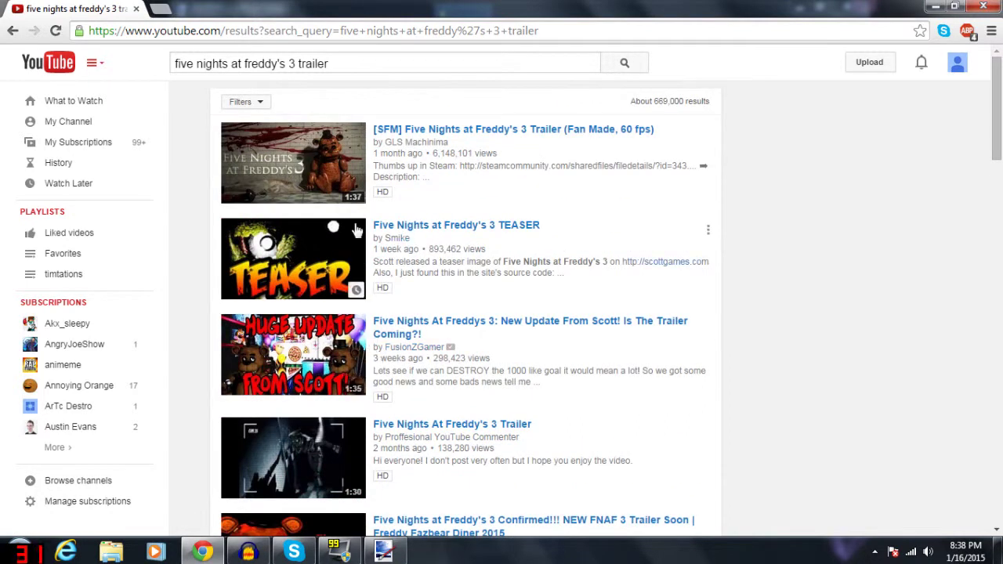